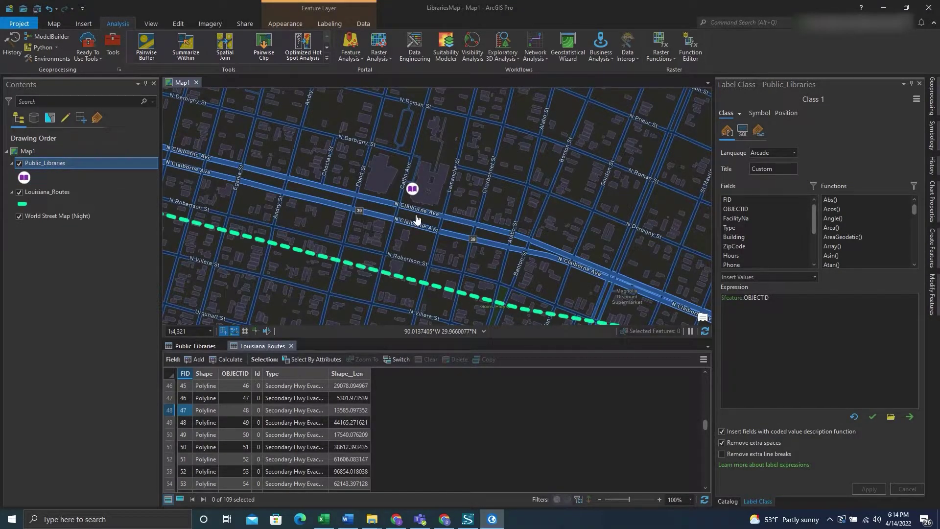
Open Public_Libraries' layer properties and view its WGS 1984 spatial reference under Source
right_click(98, 163)
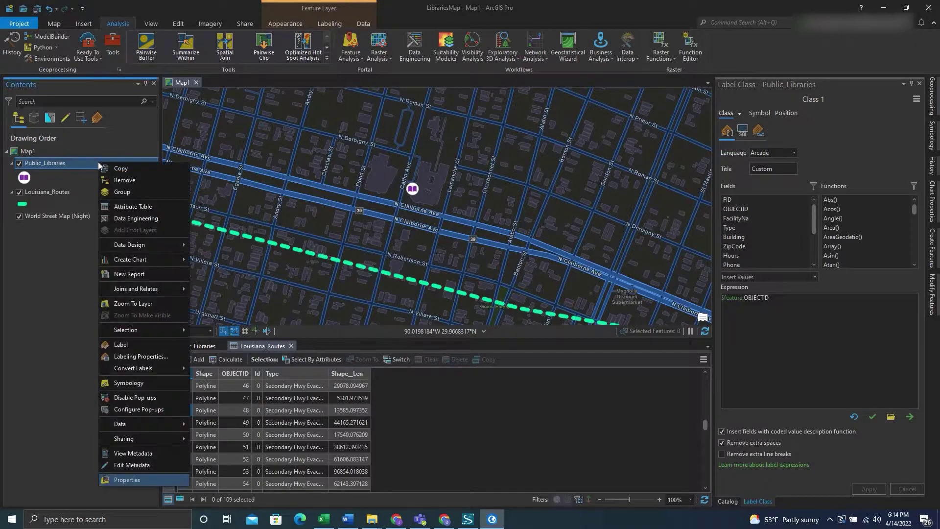
click(157, 479)
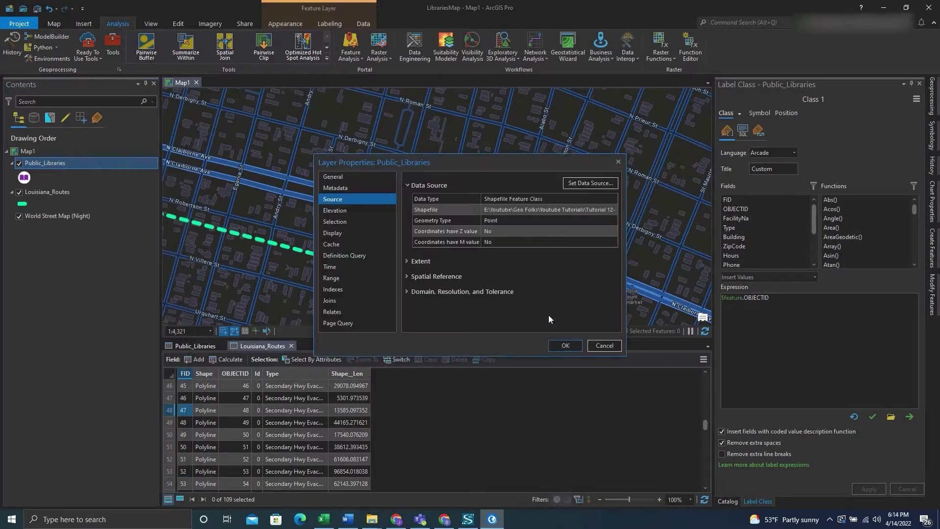
click(460, 278)
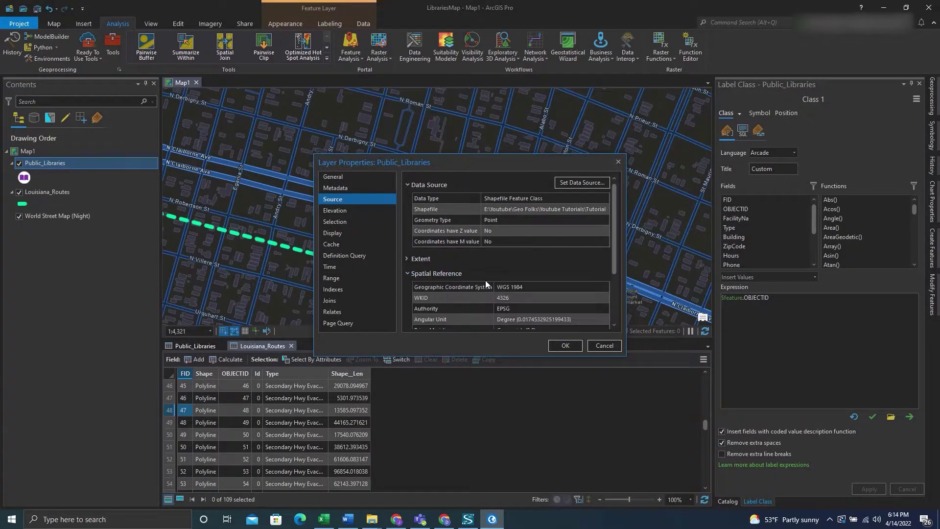
scroll(482, 275, down, 3)
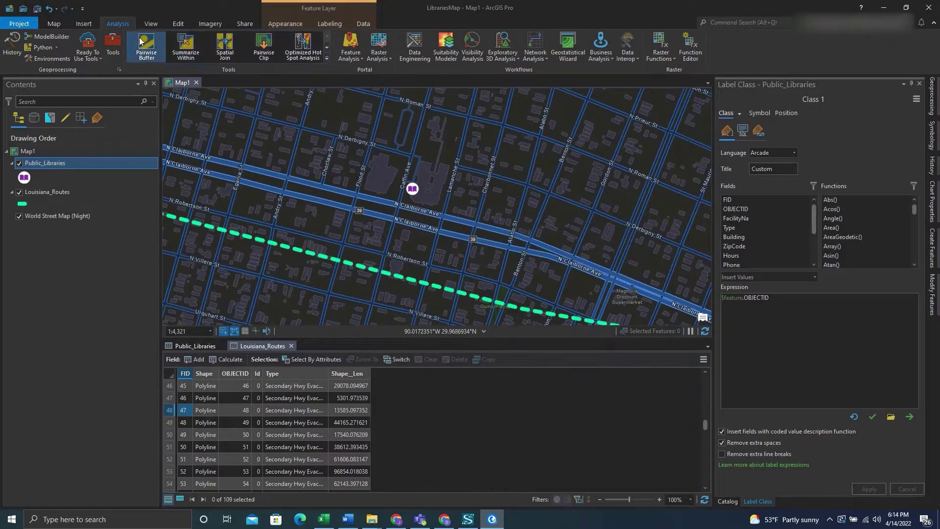
Search the geoprocessing tools for 'project' and open the Project tool
click(116, 46)
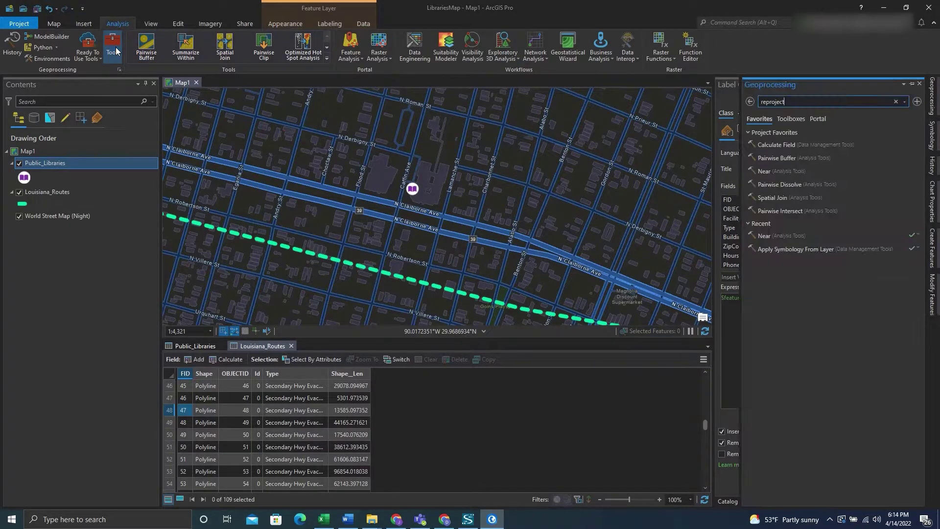
text(reproject)
key(ctrl+a)
text(project)
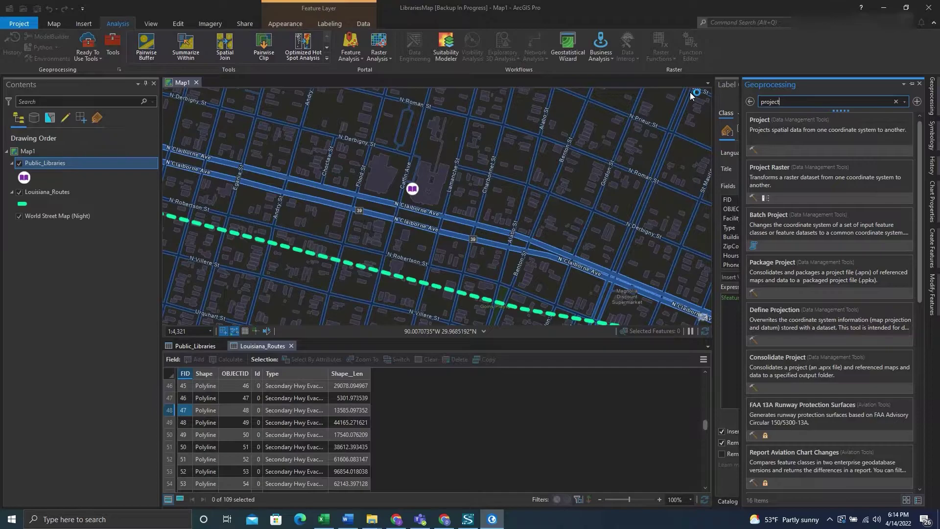
click(775, 125)
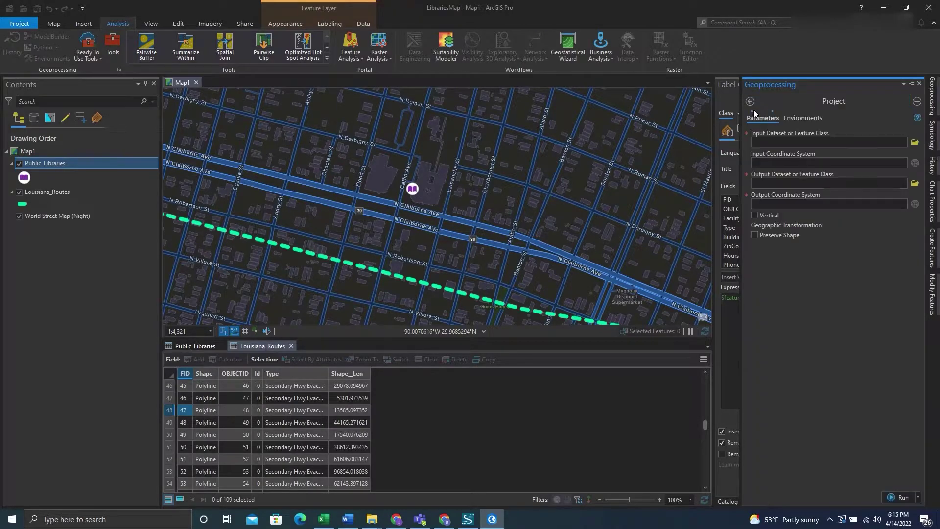
Set Public_Libraries as the input and save the output feature class as Libraries_Project
click(903, 142)
click(871, 152)
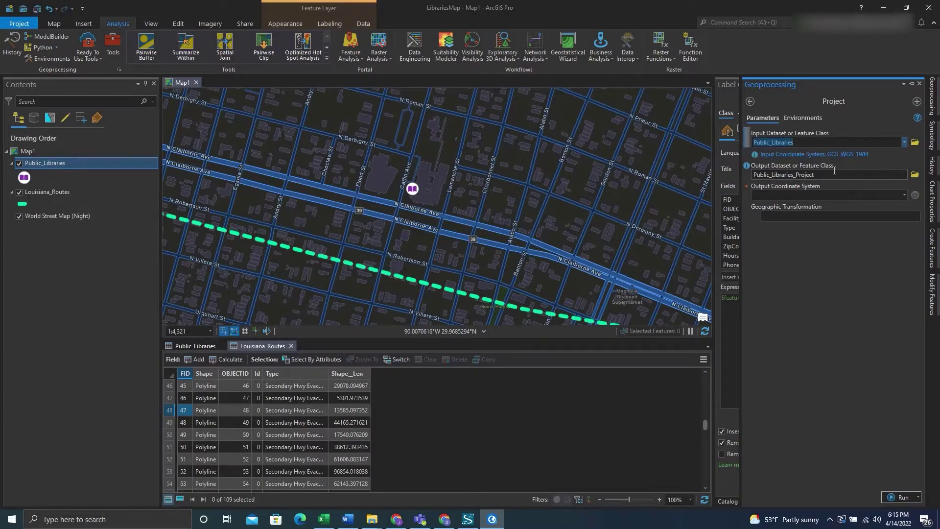
click(915, 175)
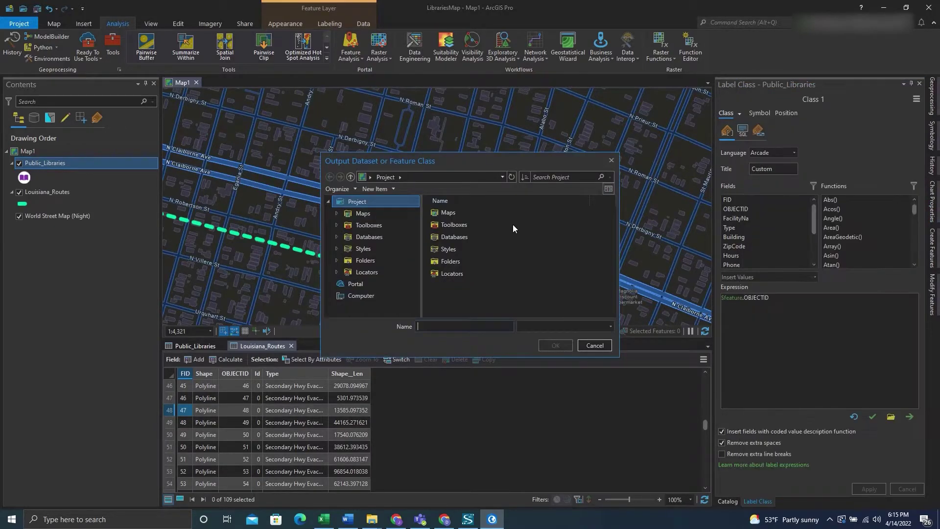
click(466, 324)
text(Libr)
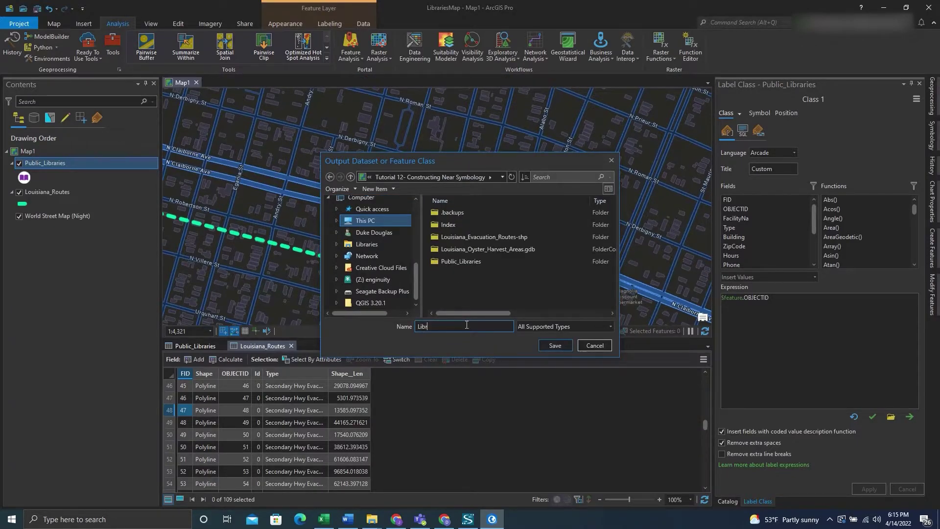
text(aries_Project)
click(548, 348)
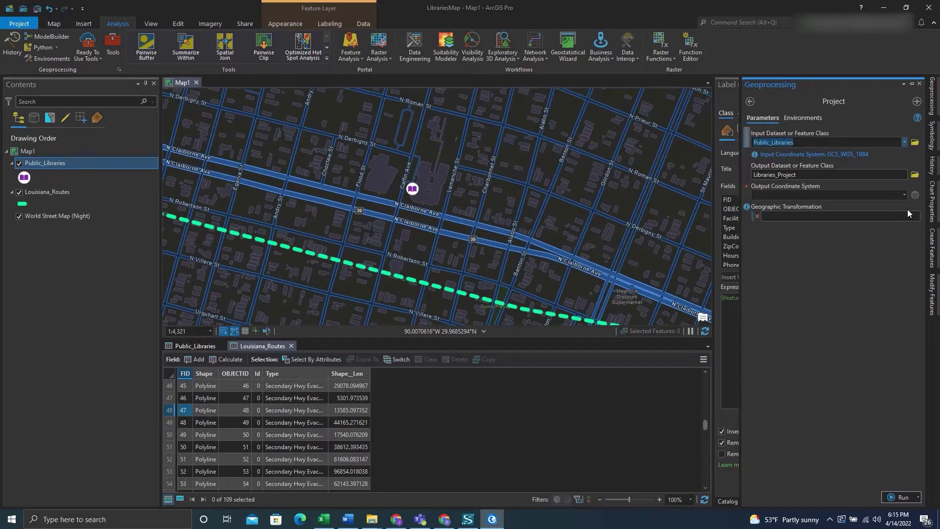
click(905, 196)
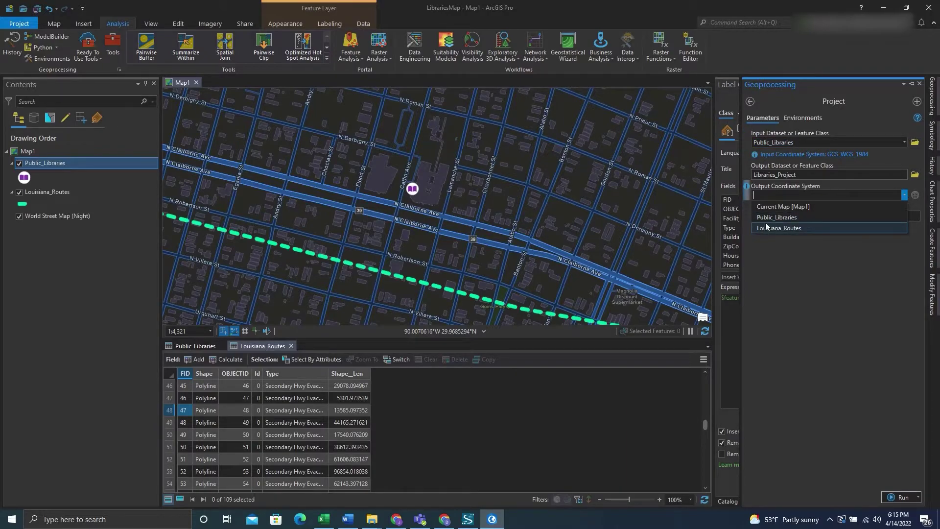
Set the output system to NAD_1983_2011_StatePlane_Louisiana_South_FIPS_1702 and run Project
click(771, 209)
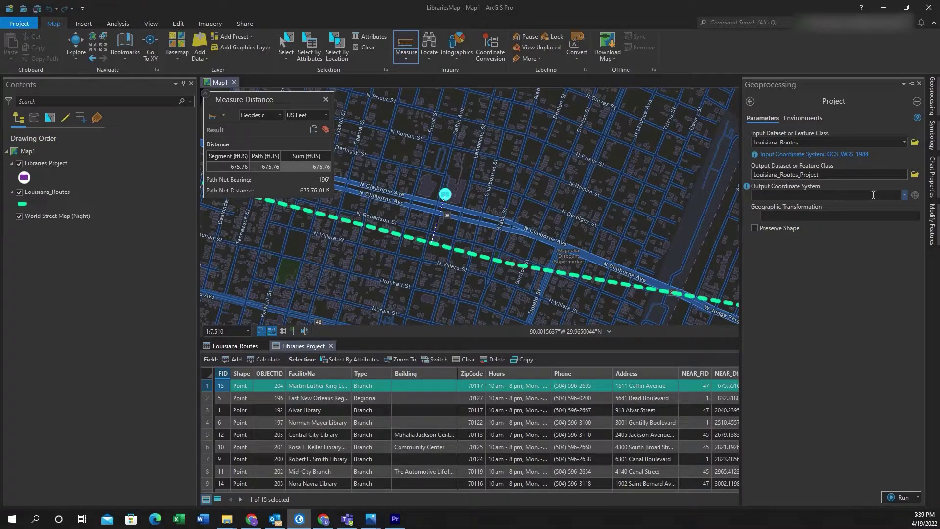
click(915, 195)
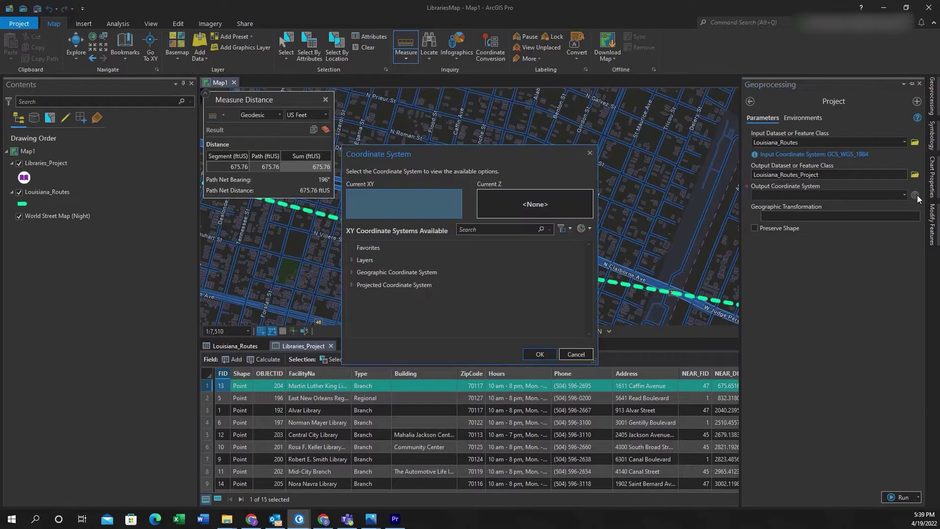
click(494, 228)
click(351, 285)
scroll(391, 274, down, 1)
scroll(392, 274, up, 3)
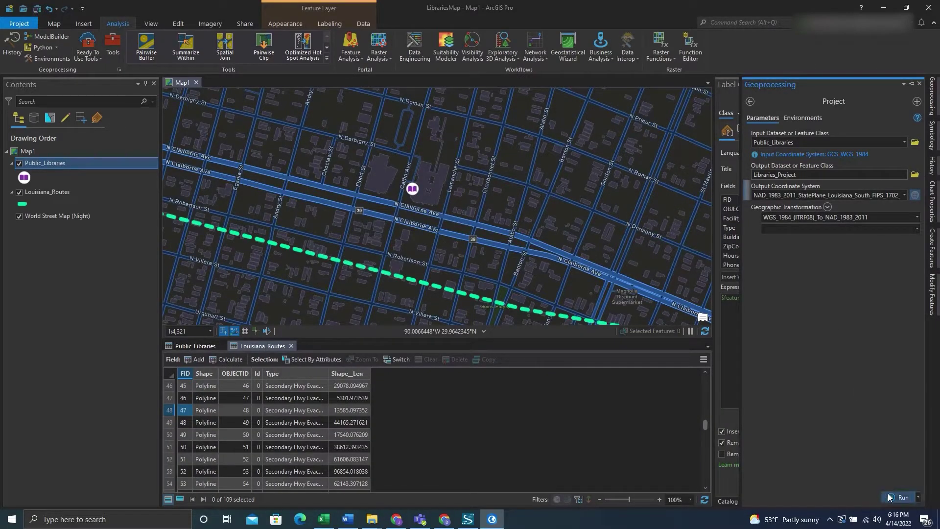
click(891, 497)
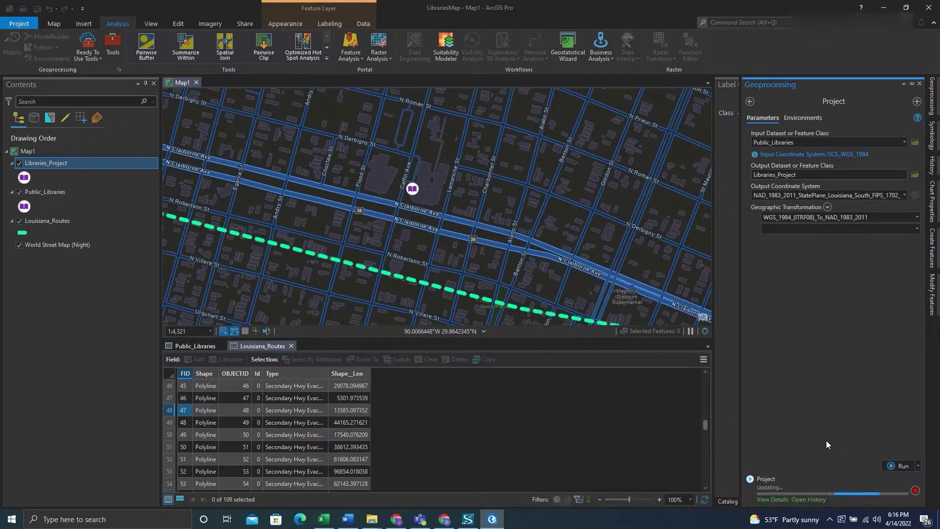
Hide Public_Libraries and confirm Libraries_Project uses StatePlane Louisiana South, WKID 6479, US Survey Feet
click(19, 192)
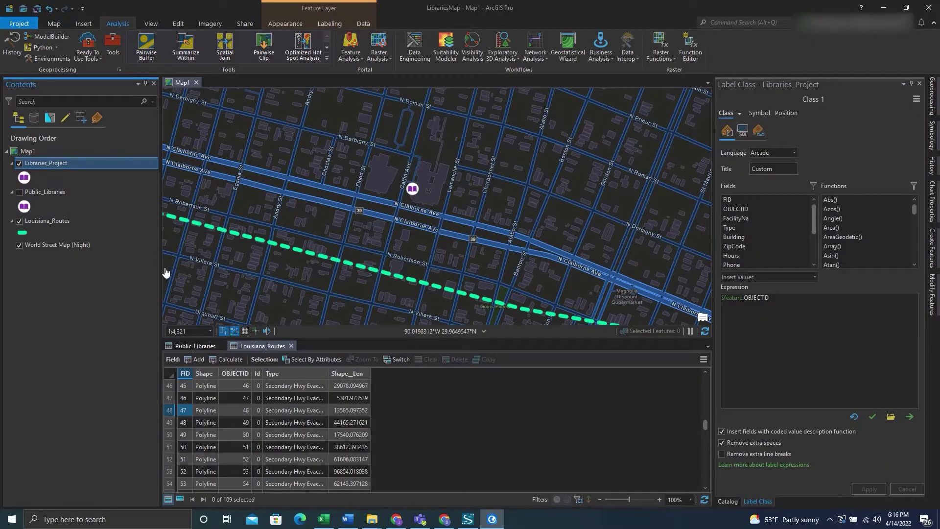
mouse_move(937, 103)
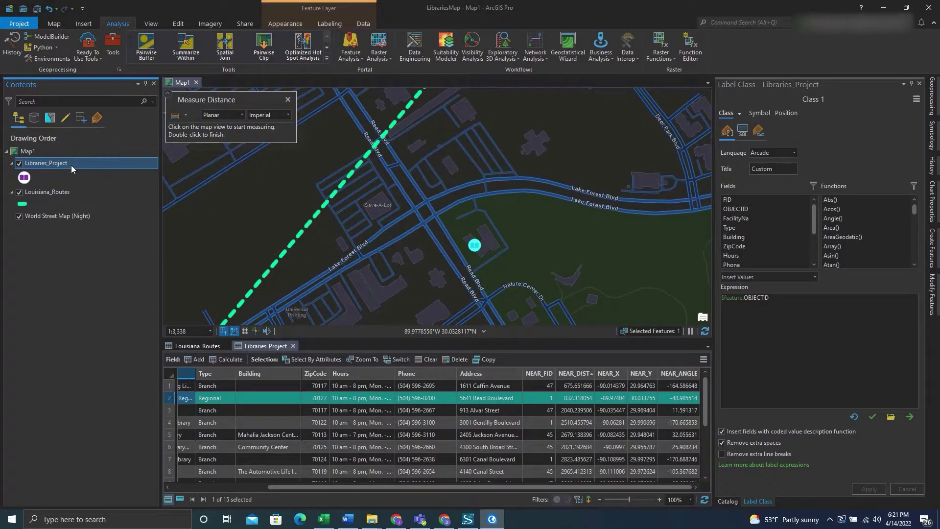
right_click(71, 166)
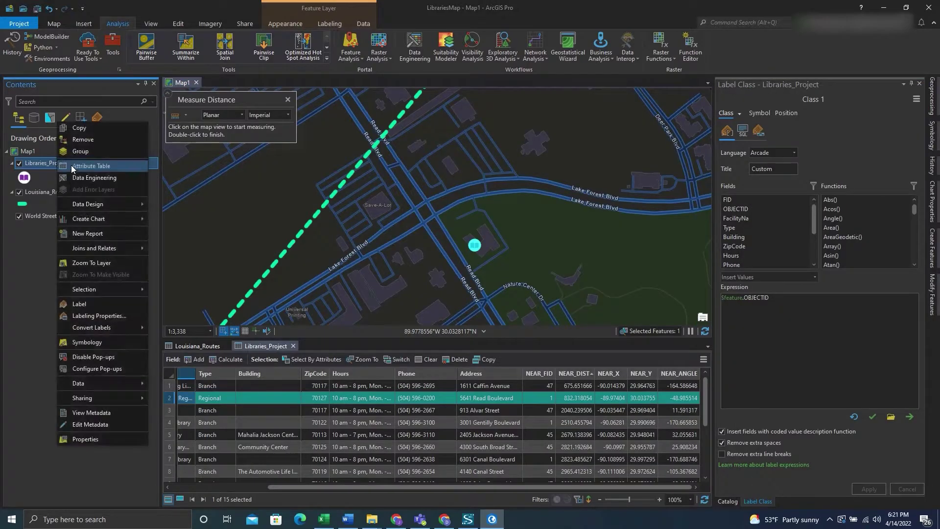
click(107, 440)
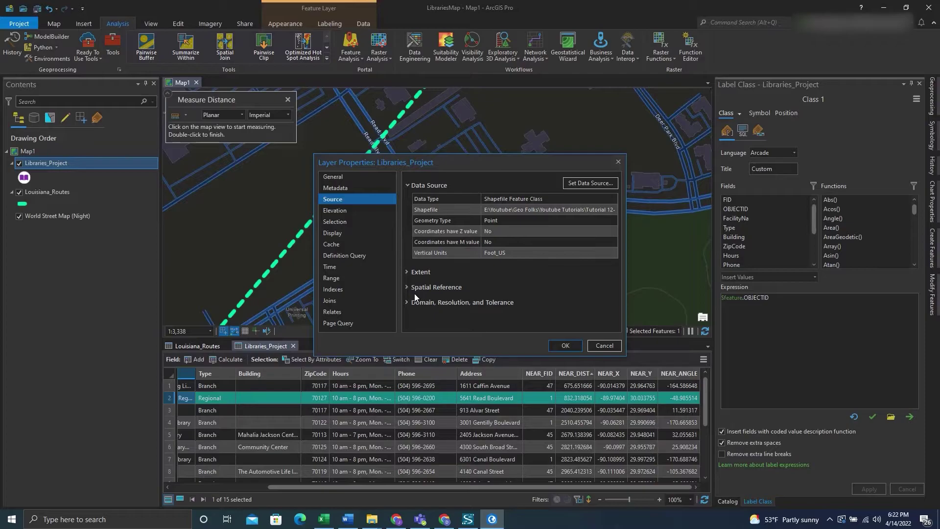
click(455, 286)
scroll(458, 264, down, 1)
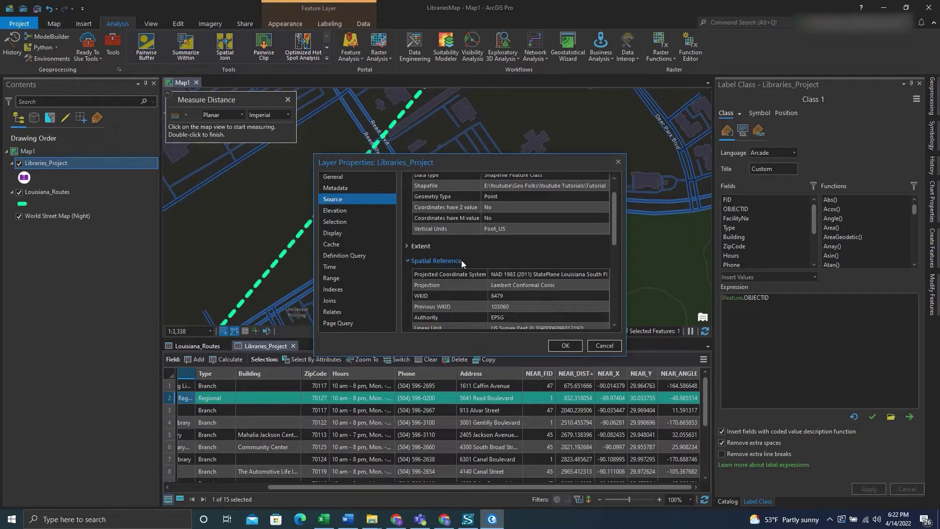
scroll(461, 260, down, 3)
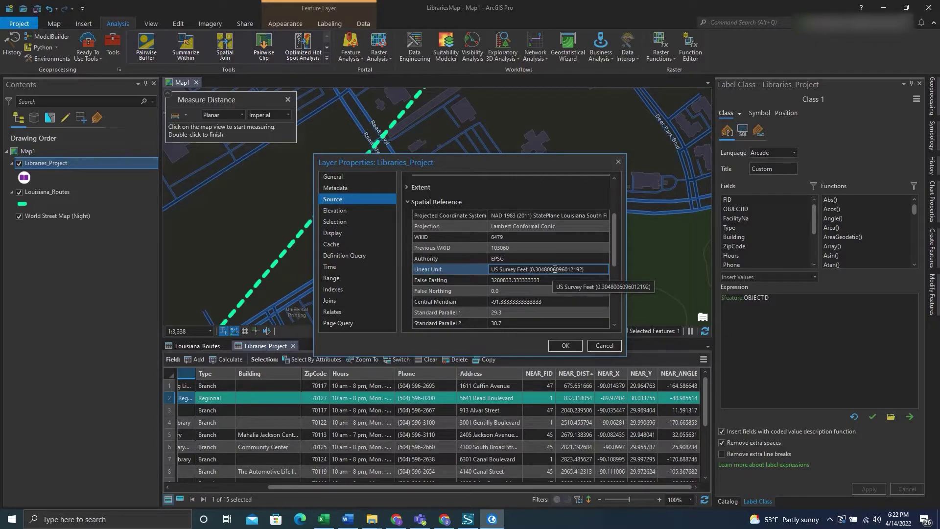
Cancel Layer Properties and zoom out to show all libraries and routes across New Orleans
click(605, 345)
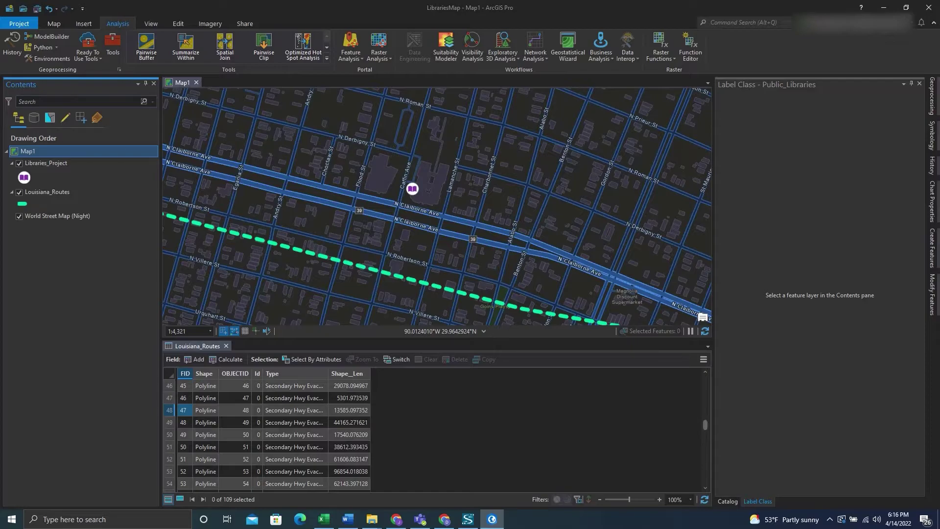
scroll(464, 250, down, 5)
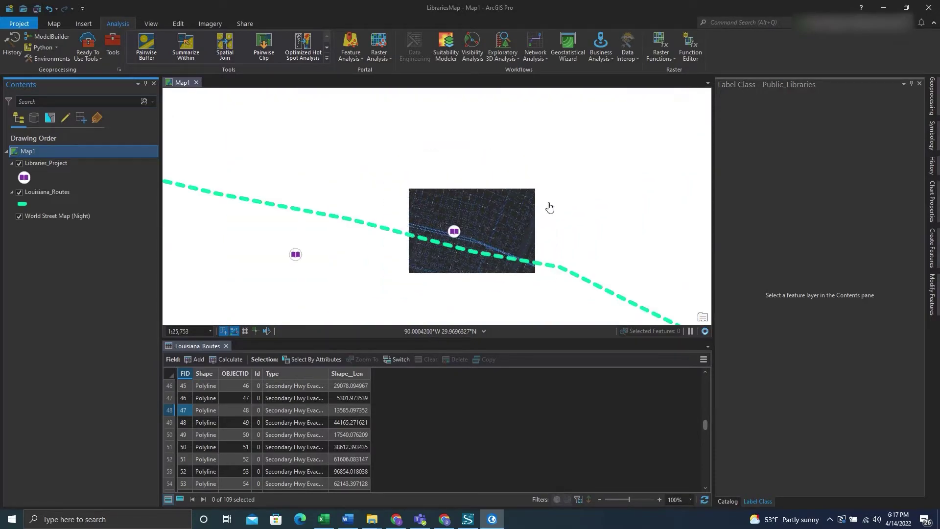
scroll(548, 206, down, 3)
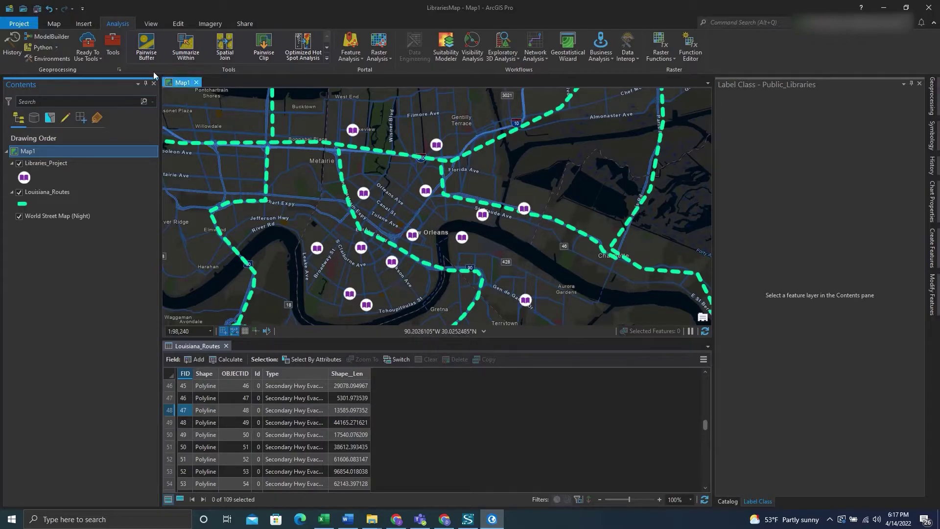
Search the geoprocessing tools for 'Near' and open the Near (Analysis Tools) tool
click(113, 45)
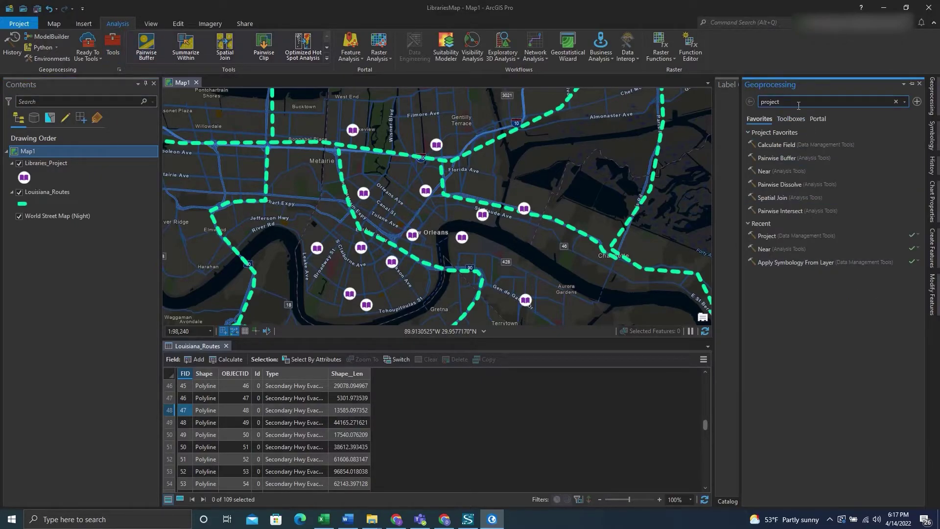
text(Near)
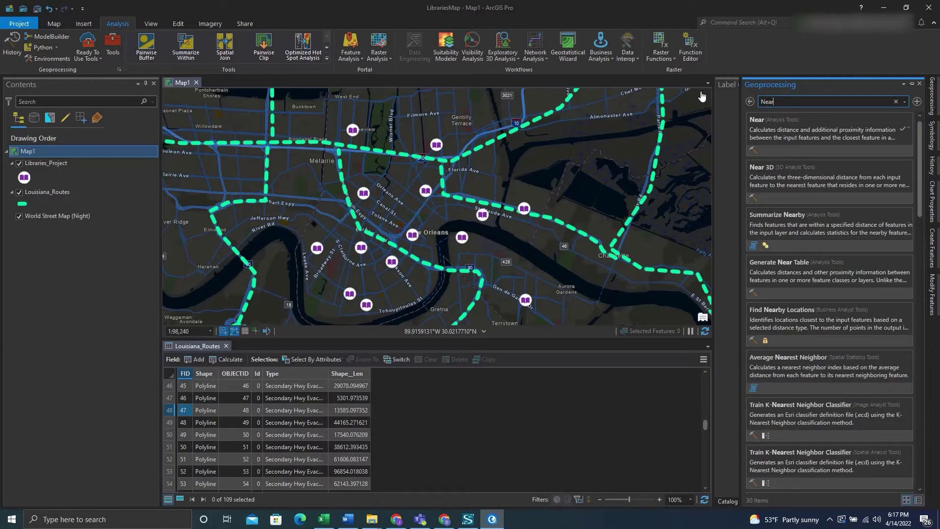
click(779, 128)
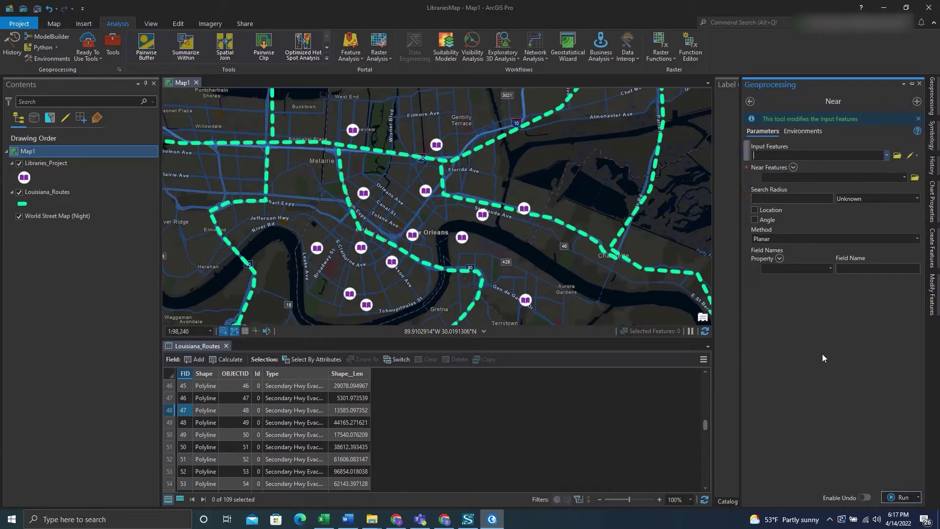
Run Near with Libraries_Project as input, Louisiana_Routes as near features, Location checked, Geodesic method
click(869, 156)
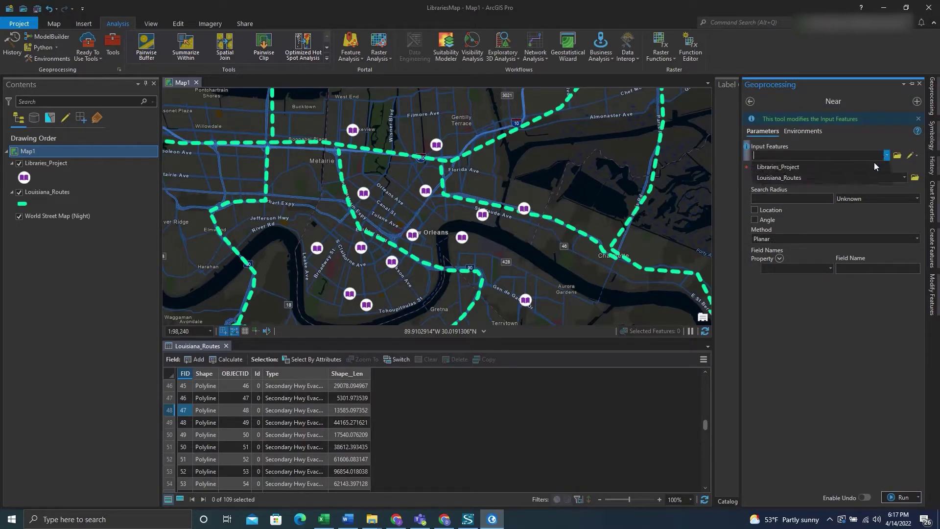
click(868, 168)
click(903, 177)
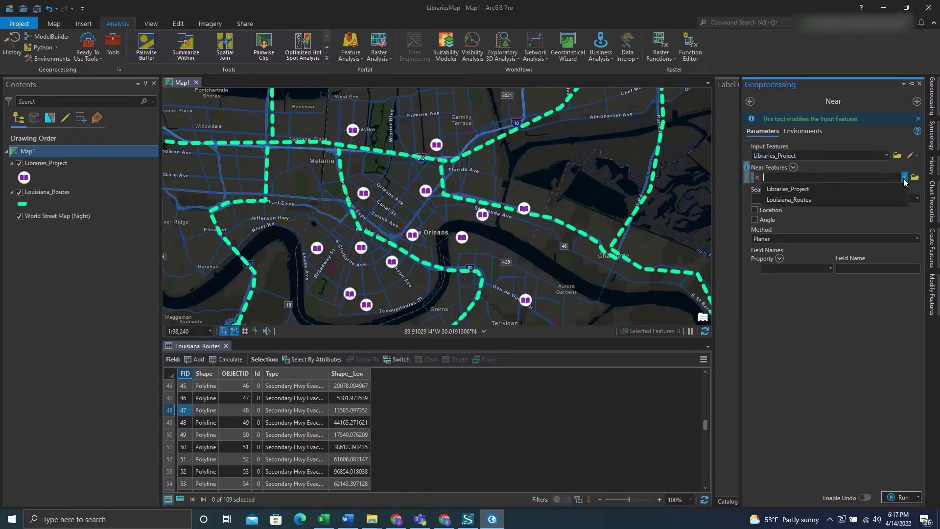
click(864, 197)
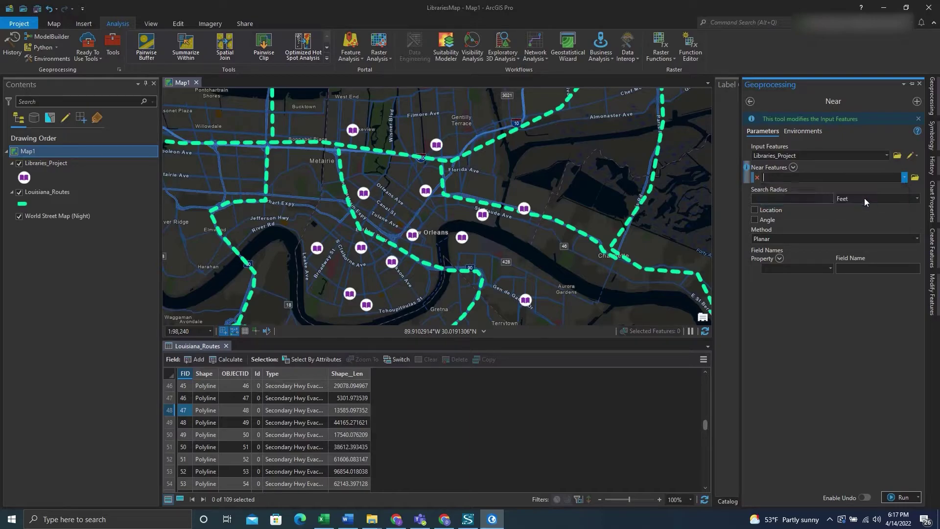
click(879, 224)
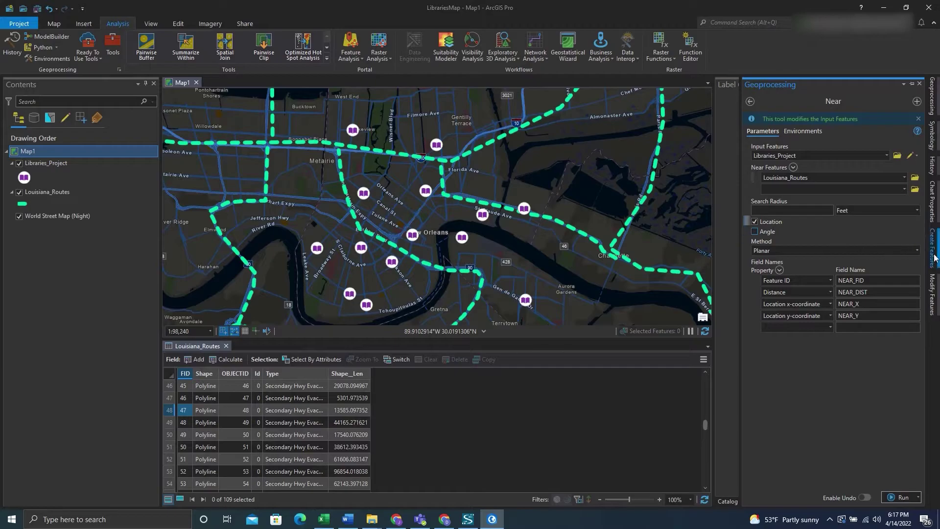
click(917, 251)
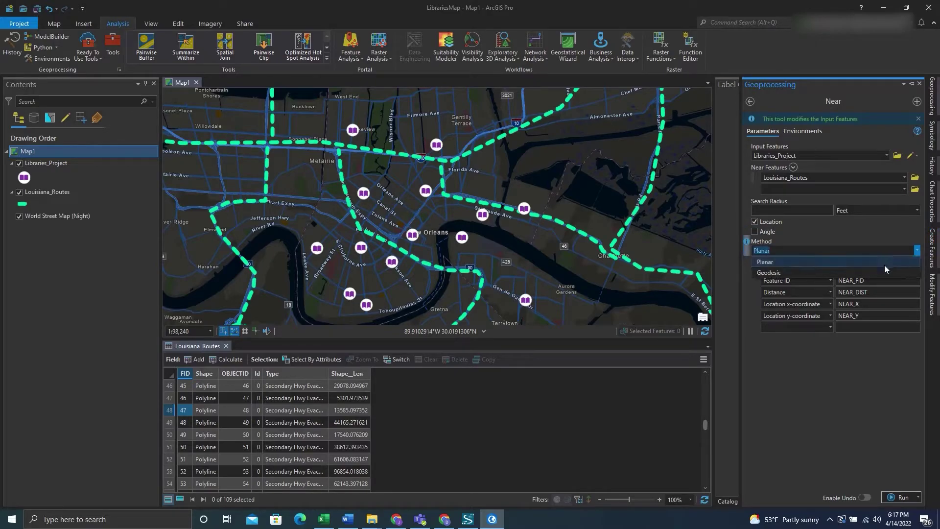
click(884, 274)
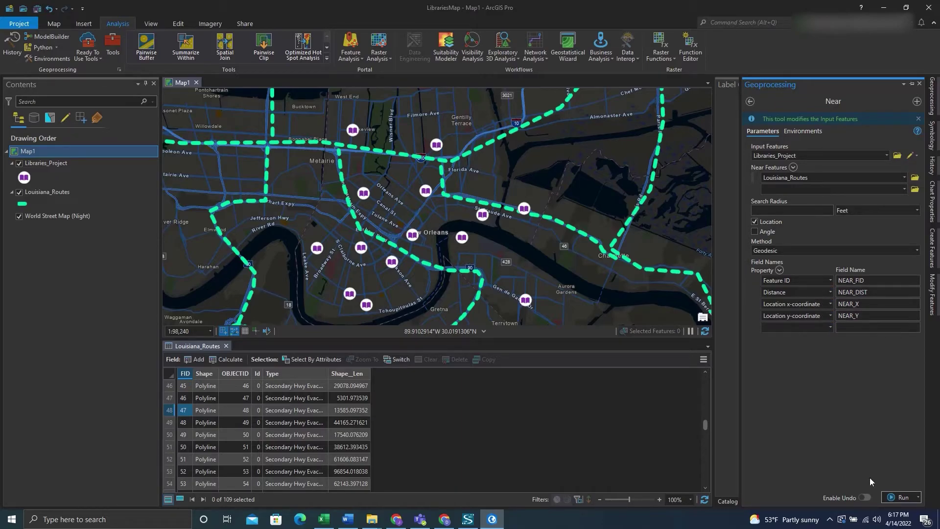
click(896, 496)
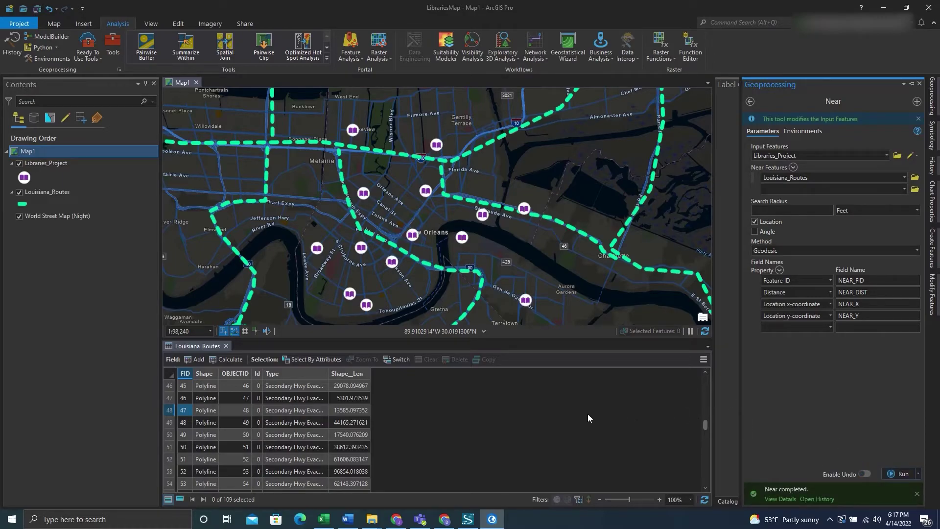
Open the Libraries_Project attribute table
click(55, 164)
right_click(54, 164)
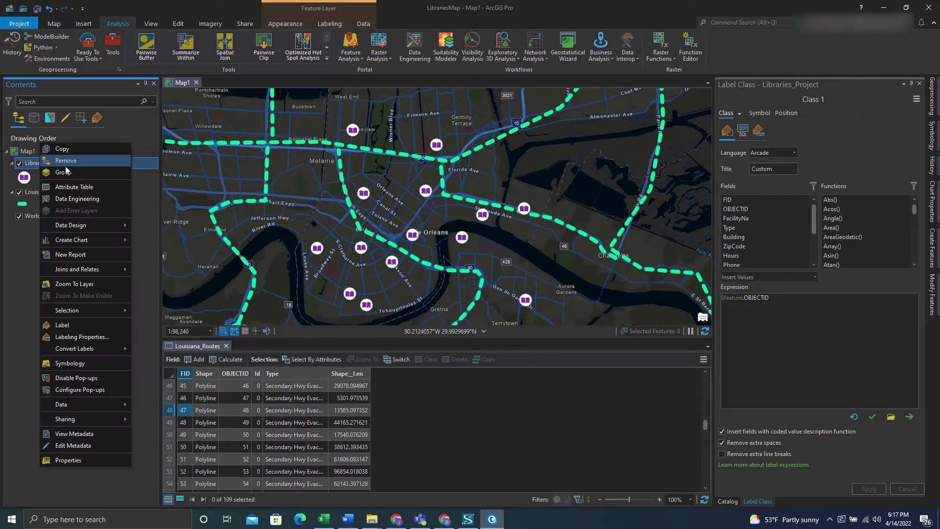
click(81, 189)
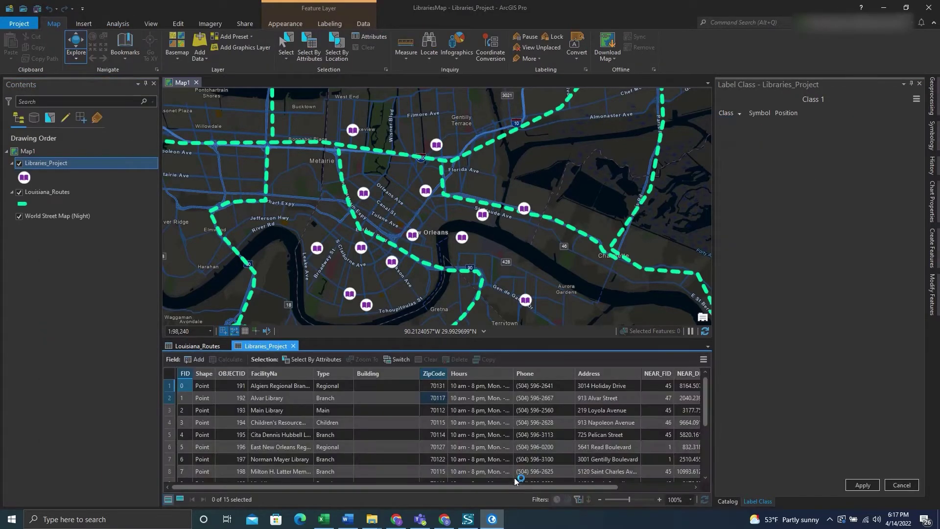
Sort the table ascending by NEAR_DIST, bringing 675.65 to the top
drag(506, 488, 629, 499)
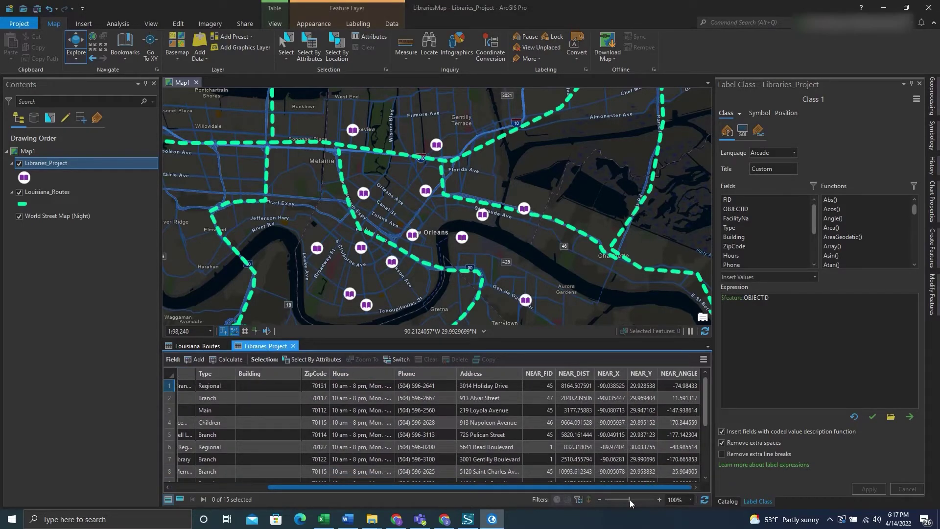
click(581, 376)
right_click(581, 376)
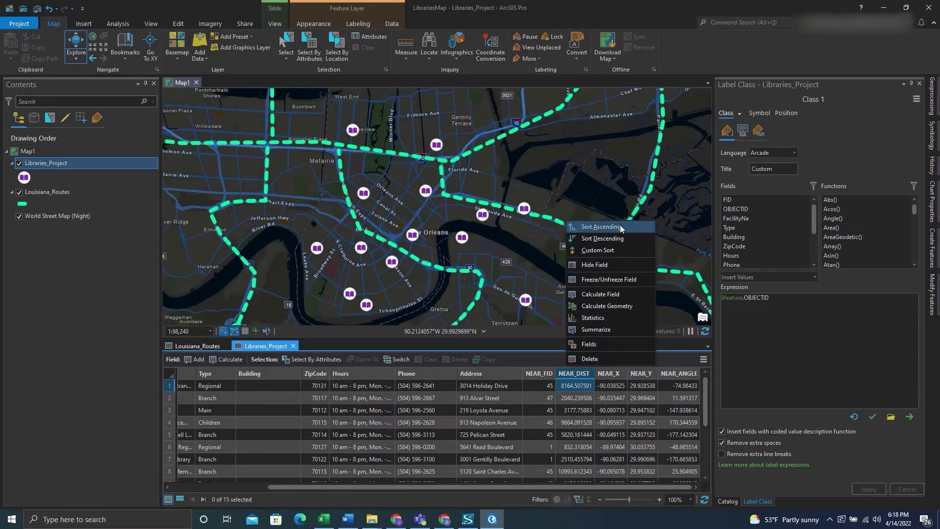
click(621, 229)
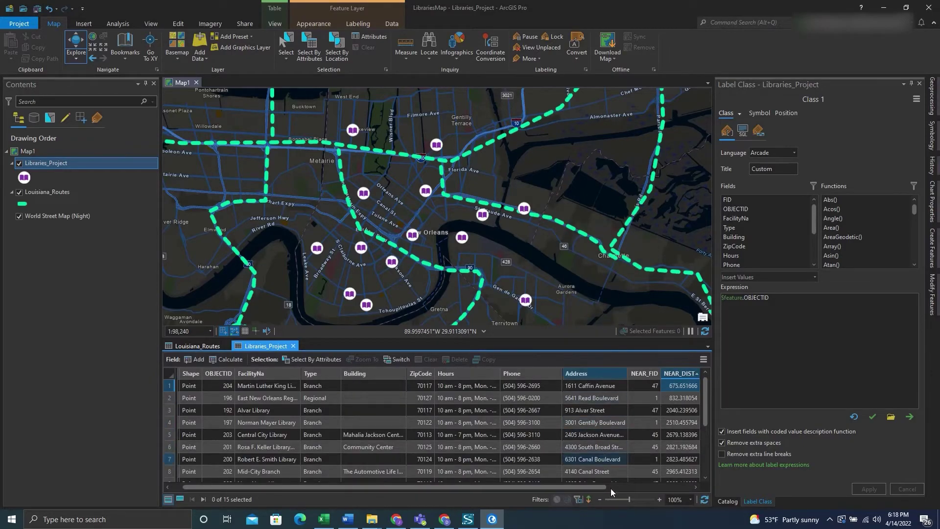
drag(568, 486, 702, 471)
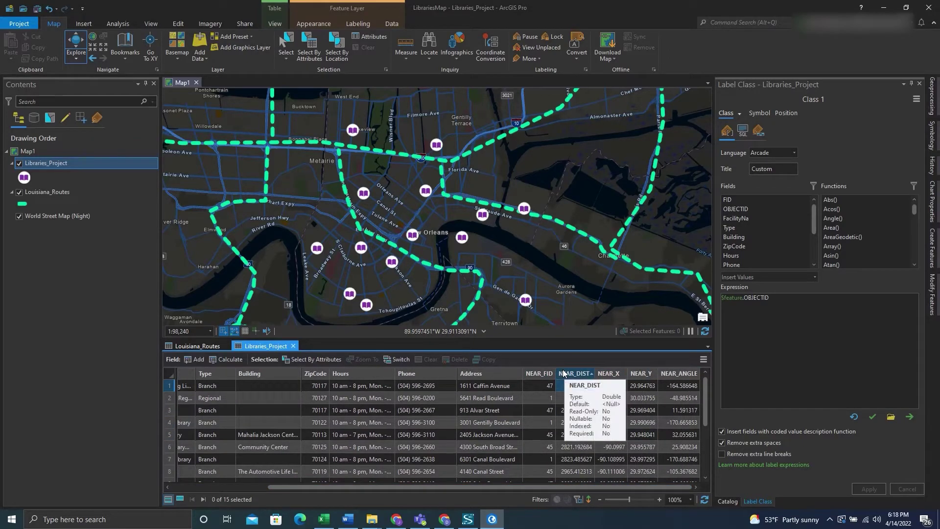
Select the top row's library and zoom the map to it near N Claiborne Ave
click(174, 387)
right_click(174, 386)
click(195, 403)
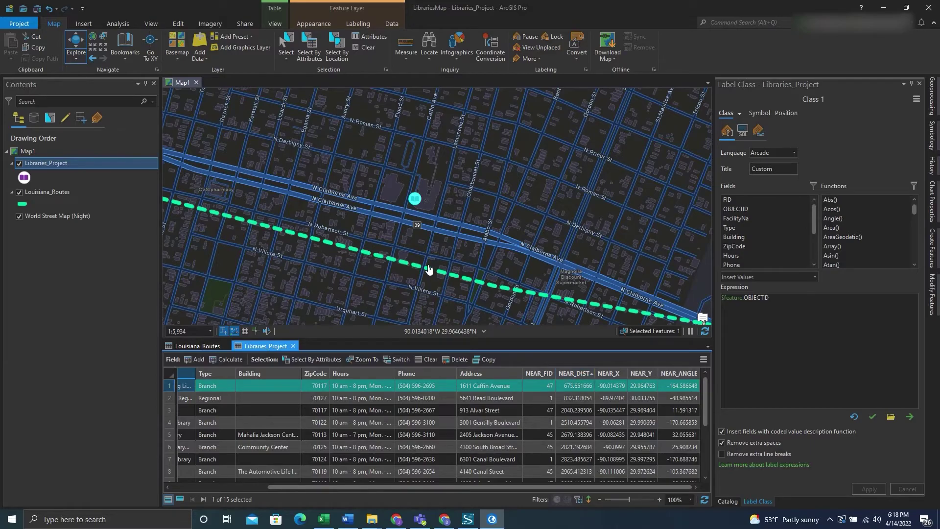
Measure the geodesic distance in US feet from the nearest library to the route: 675.76 ftUS
click(404, 46)
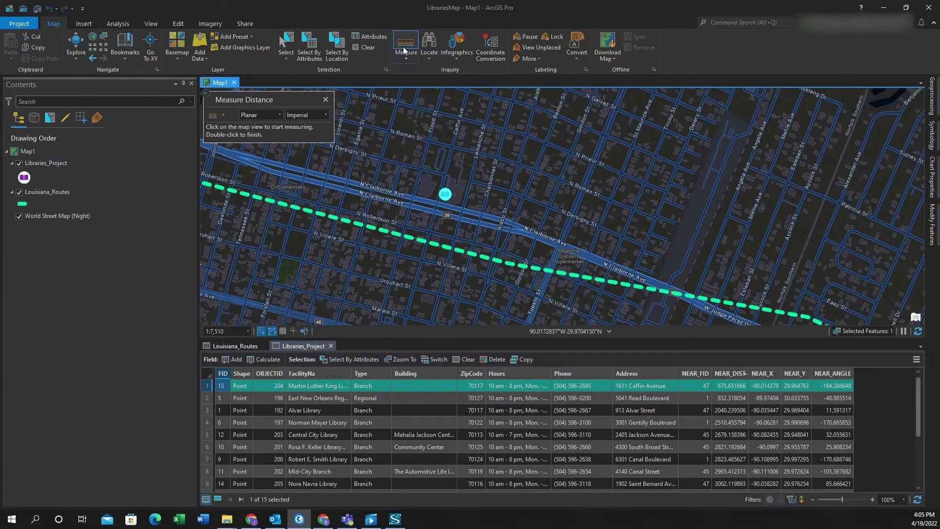
click(279, 115)
click(266, 127)
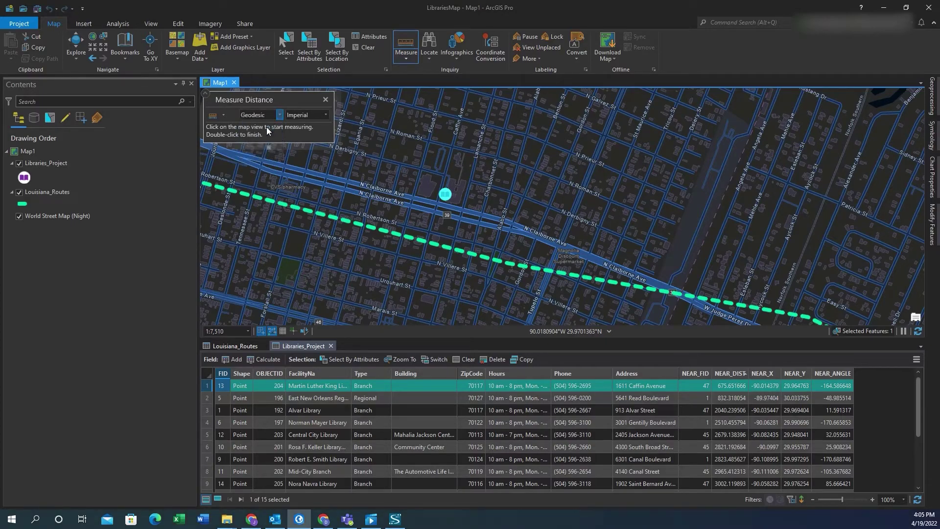
click(325, 115)
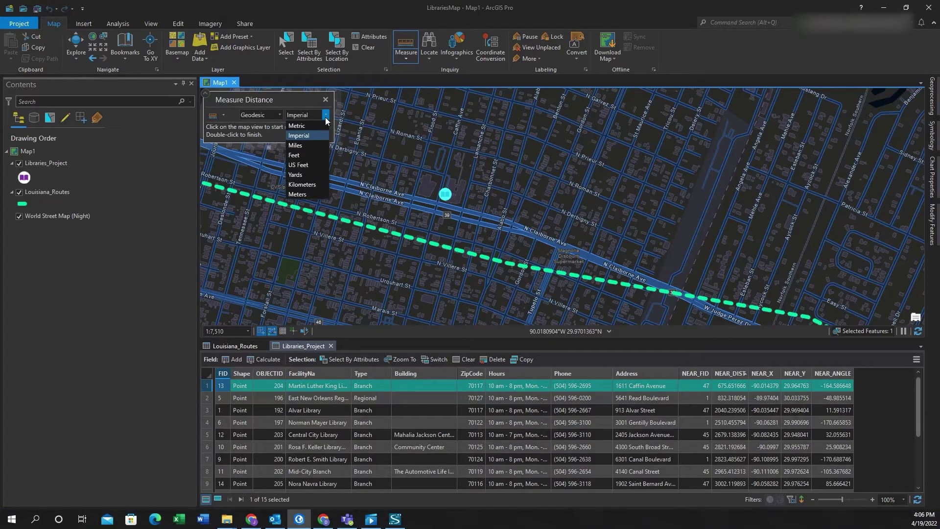
click(306, 166)
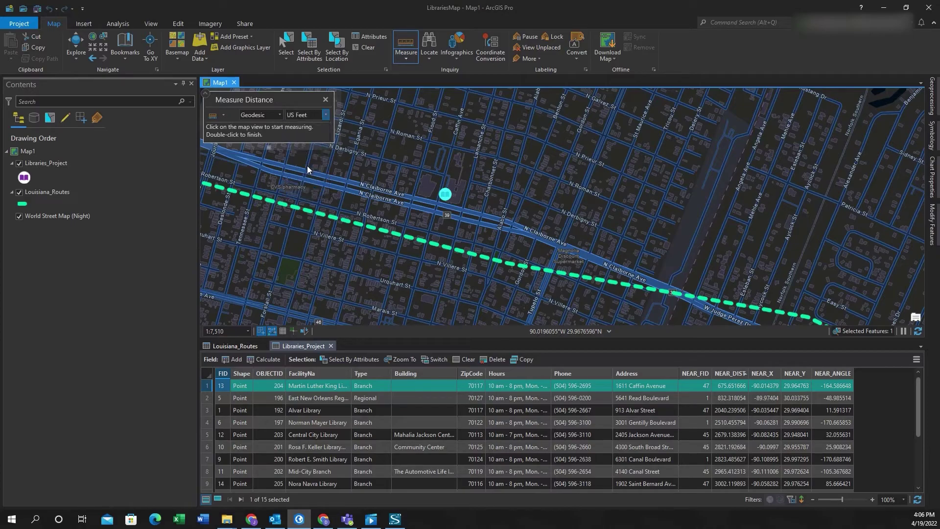
click(444, 194)
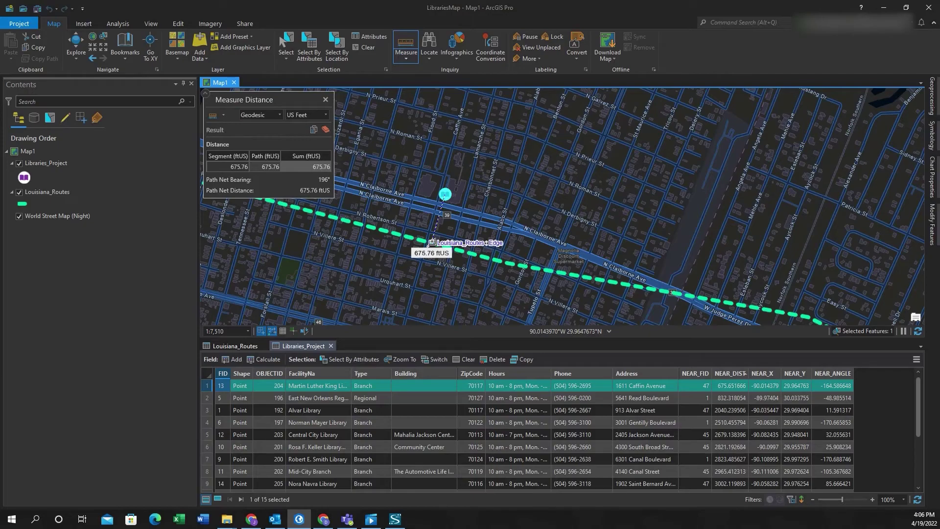
double_click(432, 242)
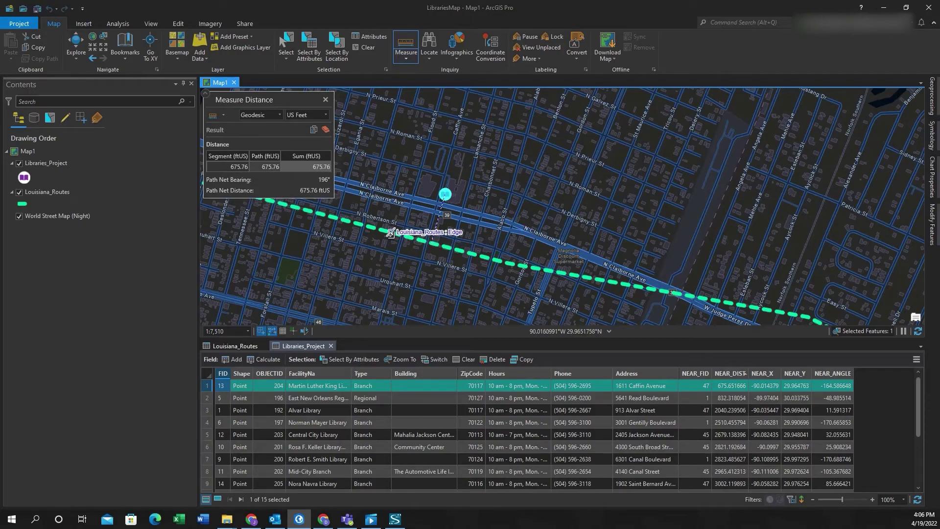